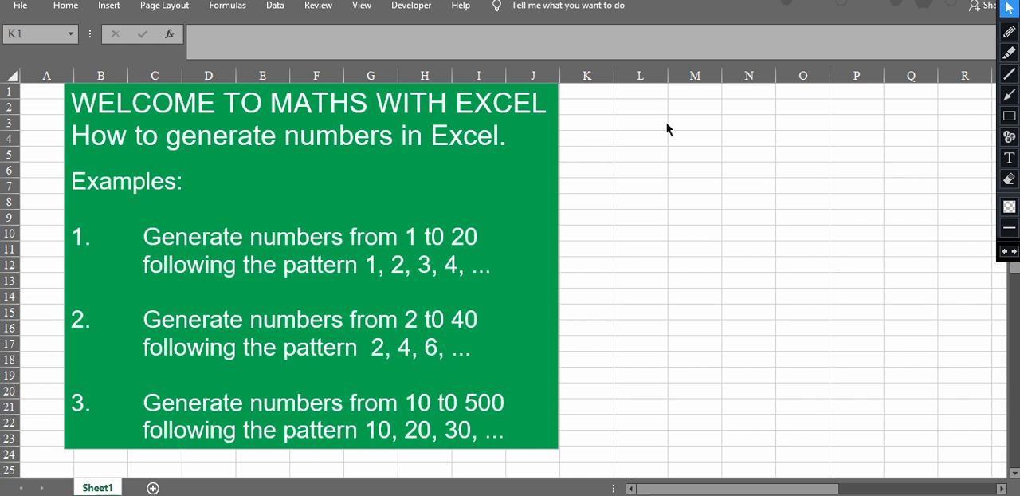
pyautogui.click(1009, 33)
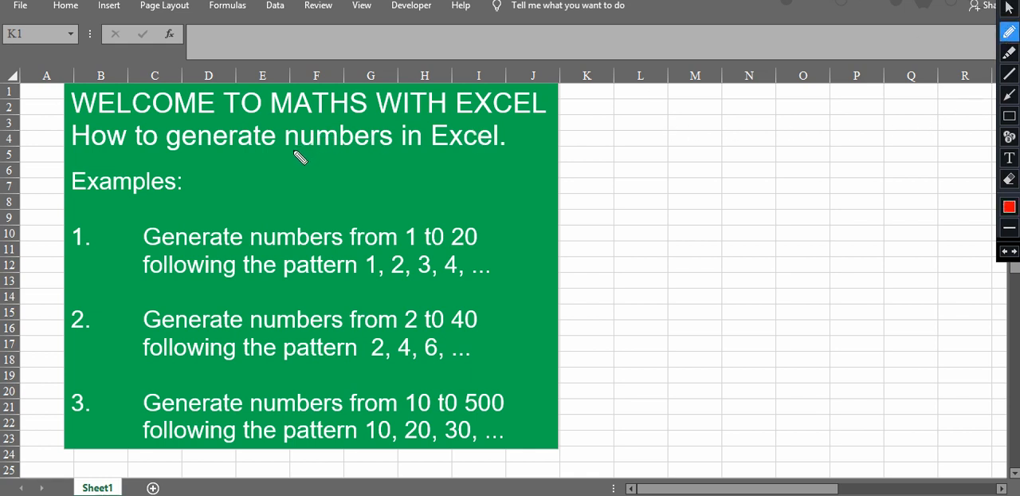
pyautogui.moveTo(285, 151); pyautogui.dragTo(495, 149)
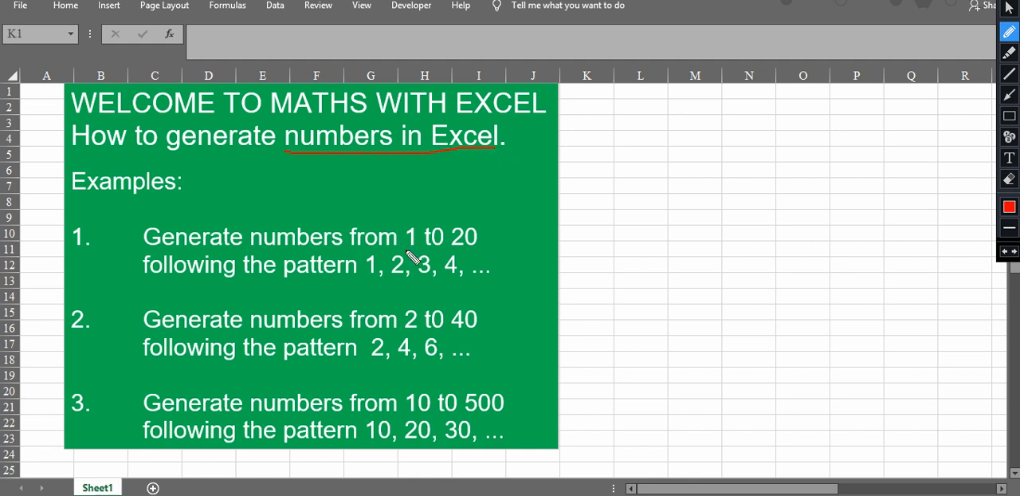
pyautogui.moveTo(406, 251); pyautogui.dragTo(479, 250)
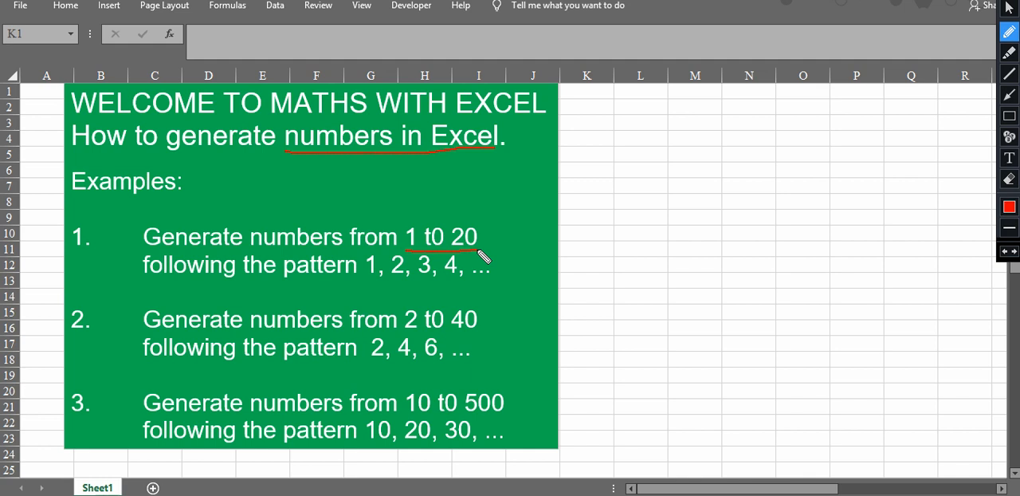
pyautogui.moveTo(367, 278); pyautogui.dragTo(460, 279)
pyautogui.moveTo(400, 330); pyautogui.dragTo(477, 330)
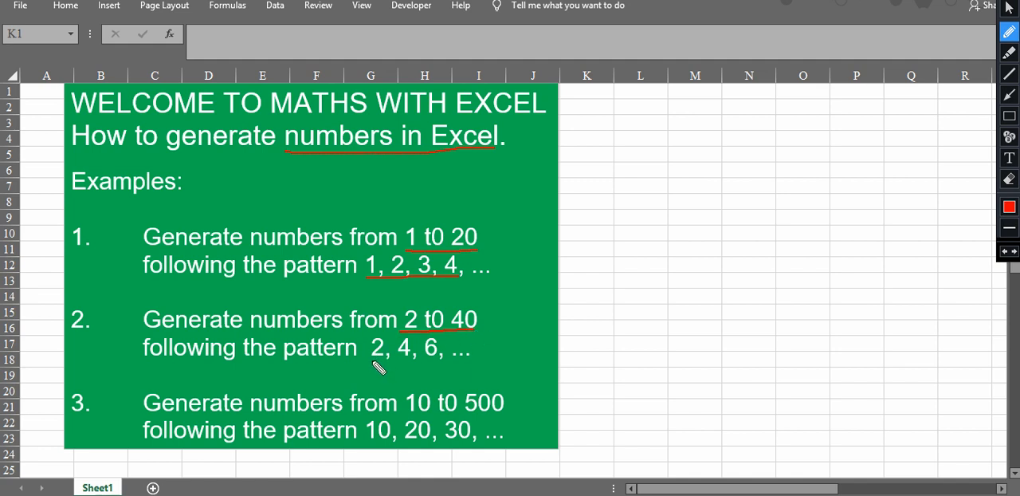
pyautogui.moveTo(369, 363); pyautogui.dragTo(444, 362)
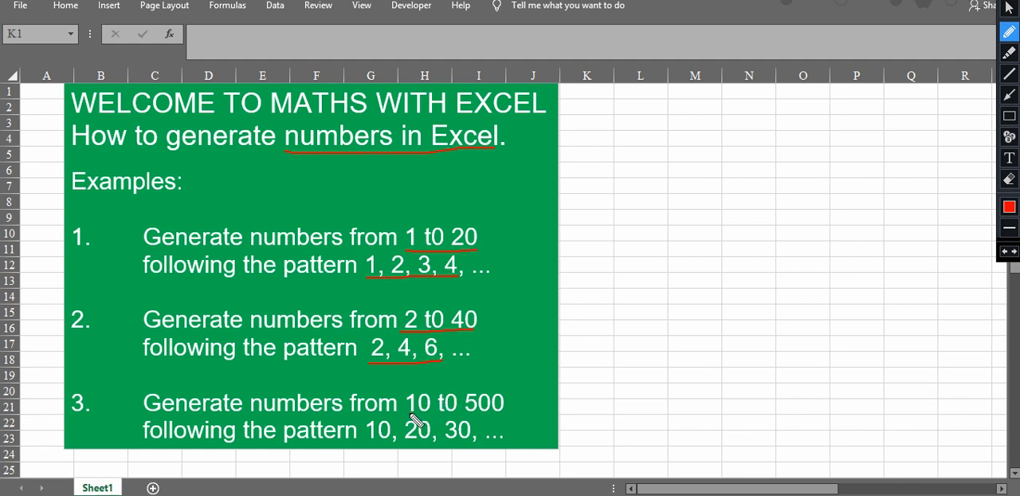
pyautogui.moveTo(410, 413); pyautogui.dragTo(498, 412)
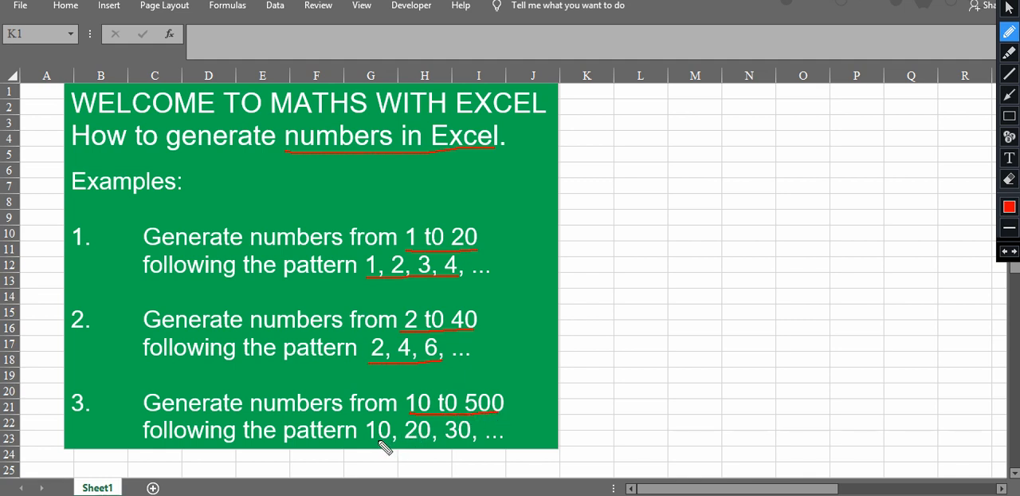
pyautogui.moveTo(366, 440); pyautogui.dragTo(465, 443)
pyautogui.click(1007, 180)
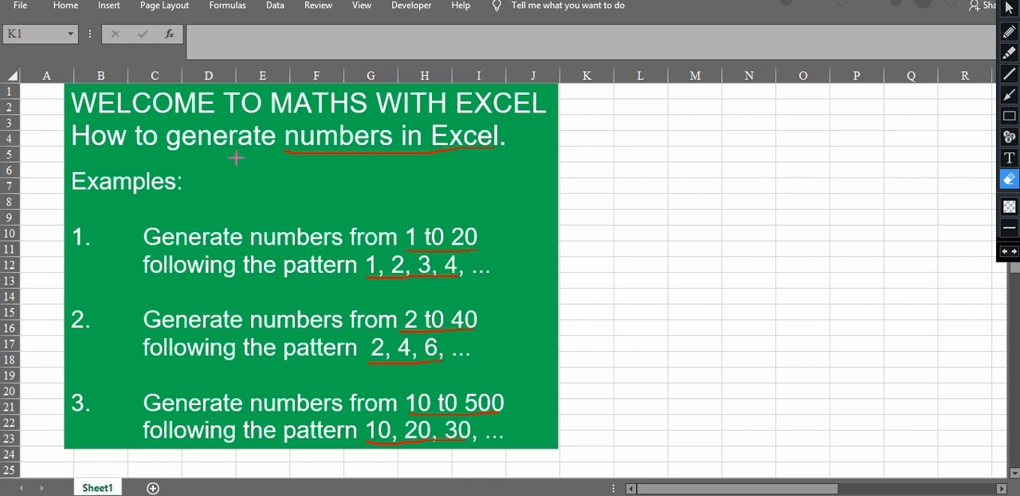
pyautogui.moveTo(262, 132); pyautogui.dragTo(561, 387)
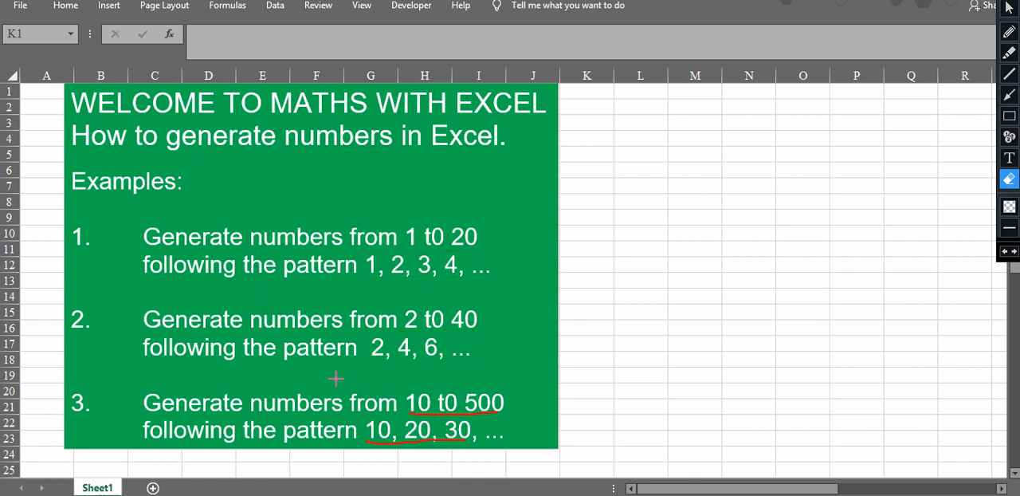
pyautogui.moveTo(524, 455); pyautogui.dragTo(526, 455)
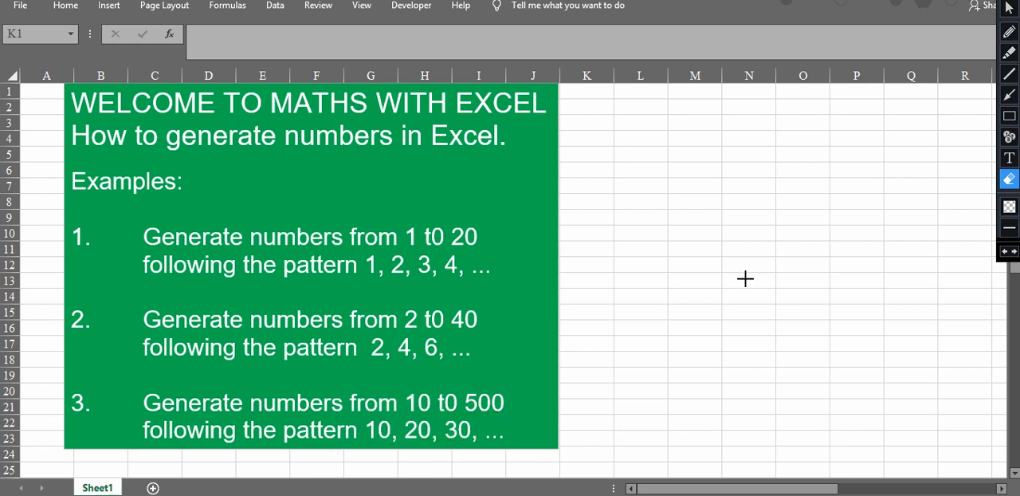
pyautogui.click(1008, 8)
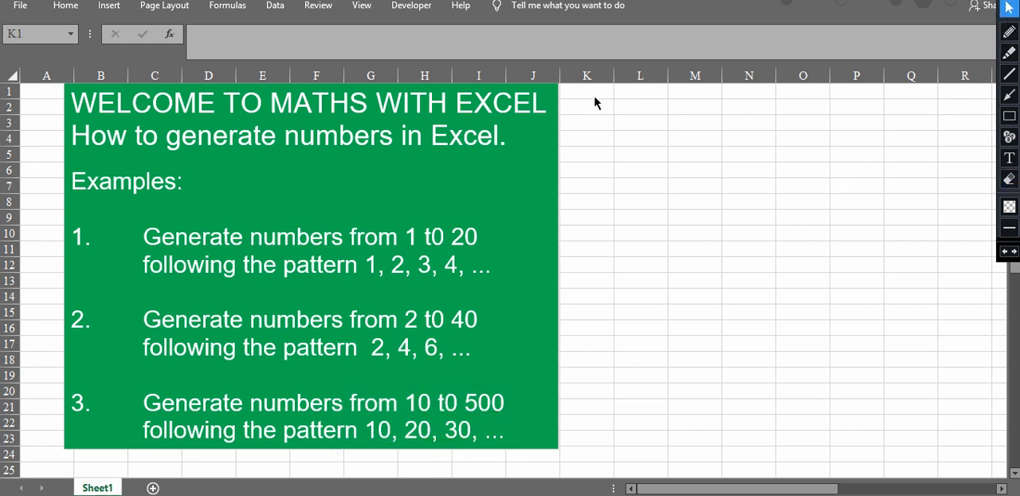
# Step: Enter 1, 2, 3 and 4 in K1:K4 and autofill the series down column K to 20 in K20
pyautogui.click(587, 92)
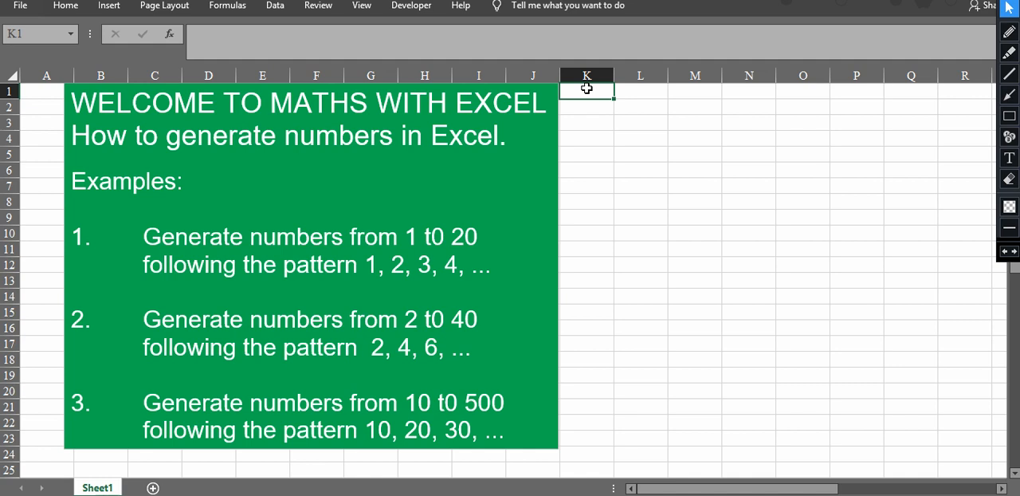
pyautogui.write('1')
pyautogui.press('Return')
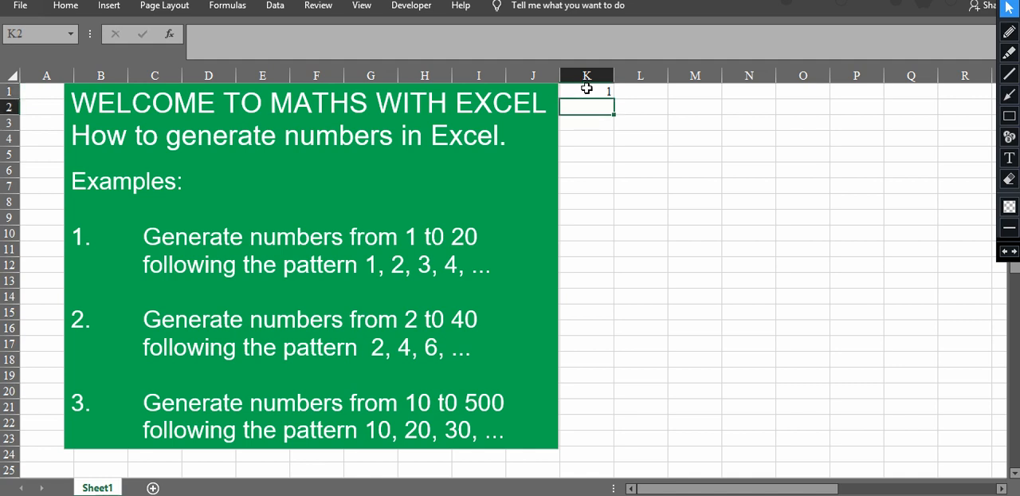
pyautogui.write('2')
pyautogui.press('Return')
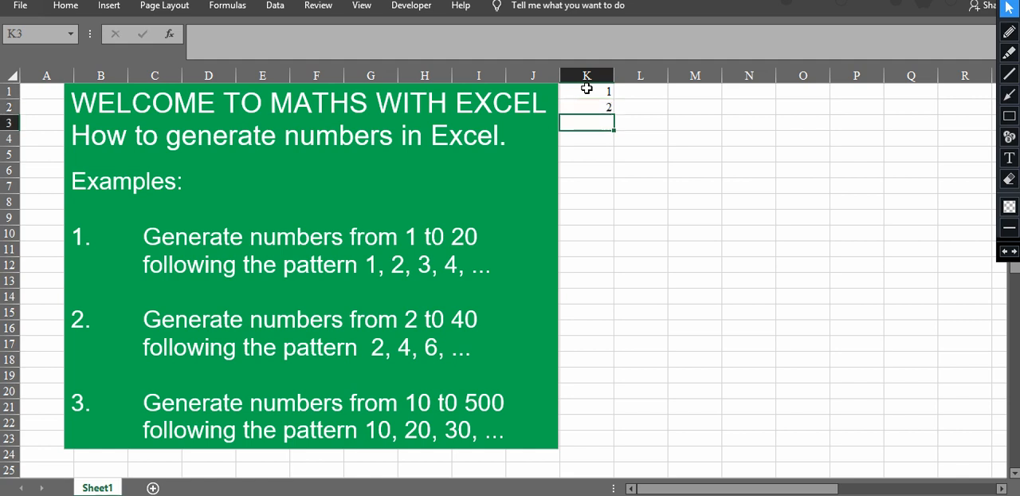
pyautogui.write('3')
pyautogui.press('Return')
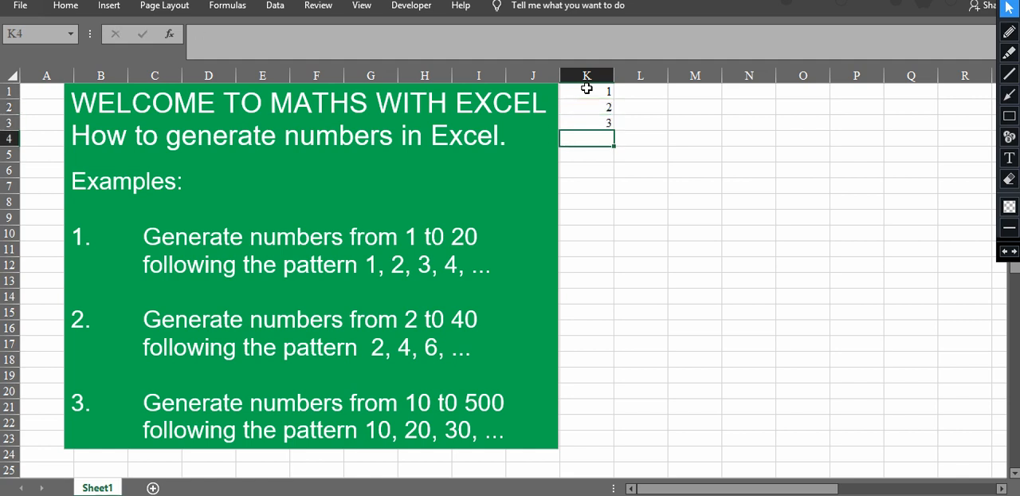
pyautogui.write('4')
pyautogui.press('Return')
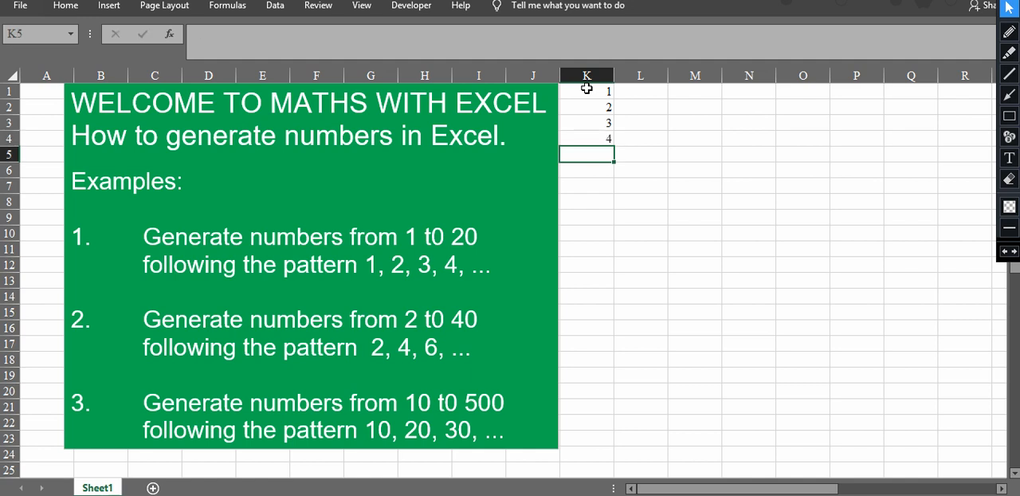
pyautogui.moveTo(586, 90); pyautogui.dragTo(586, 133)
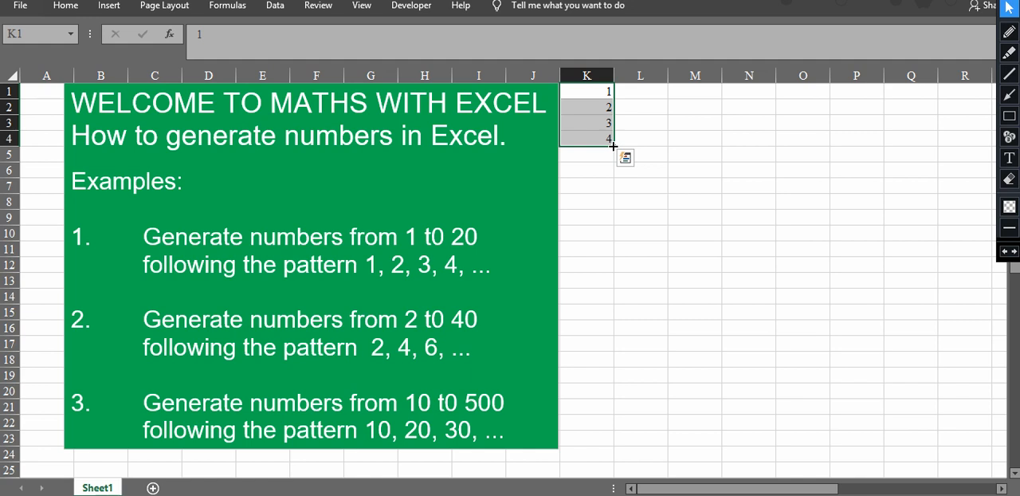
pyautogui.moveTo(612, 145); pyautogui.dragTo(608, 391)
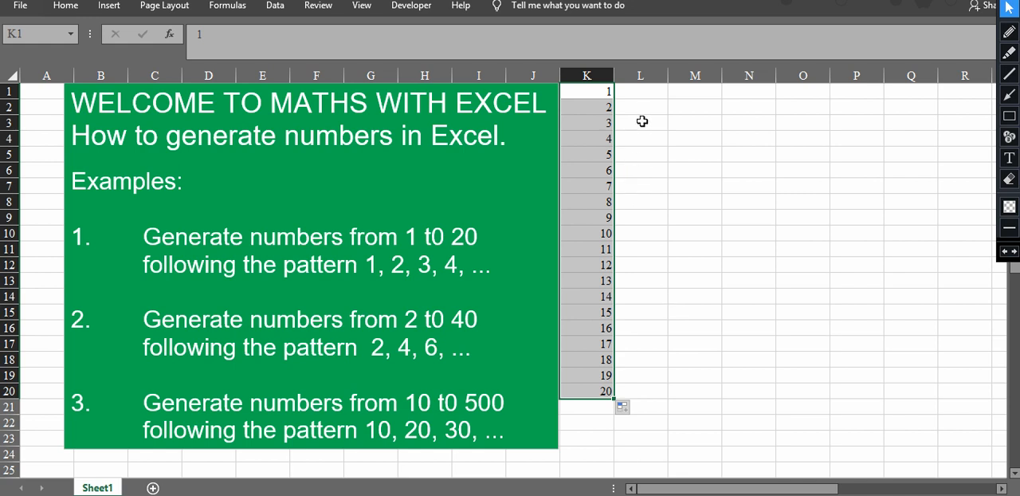
# Step: Enter 2, 4 and 6 in L1:L3 and autofill the series down column L to 40 in L20
pyautogui.click(639, 93)
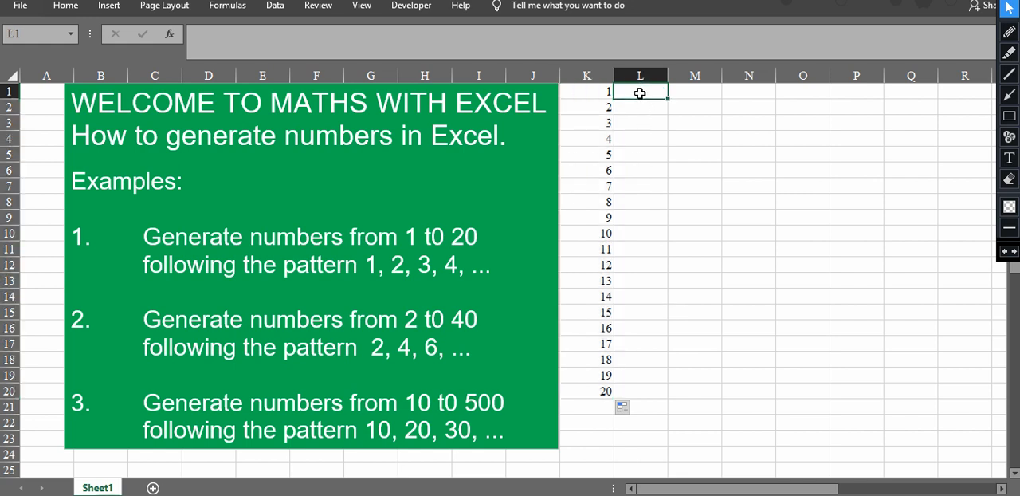
pyautogui.write('2')
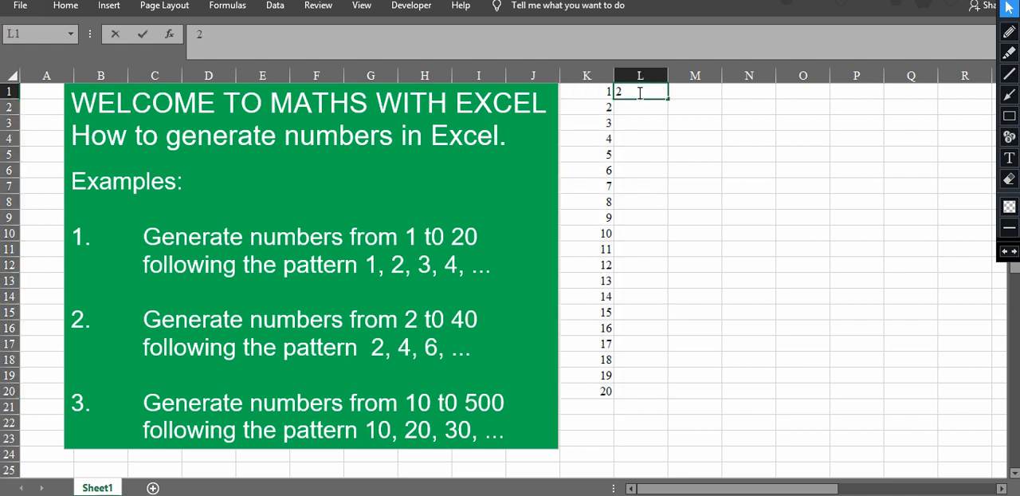
pyautogui.press('Return')
pyautogui.write('4')
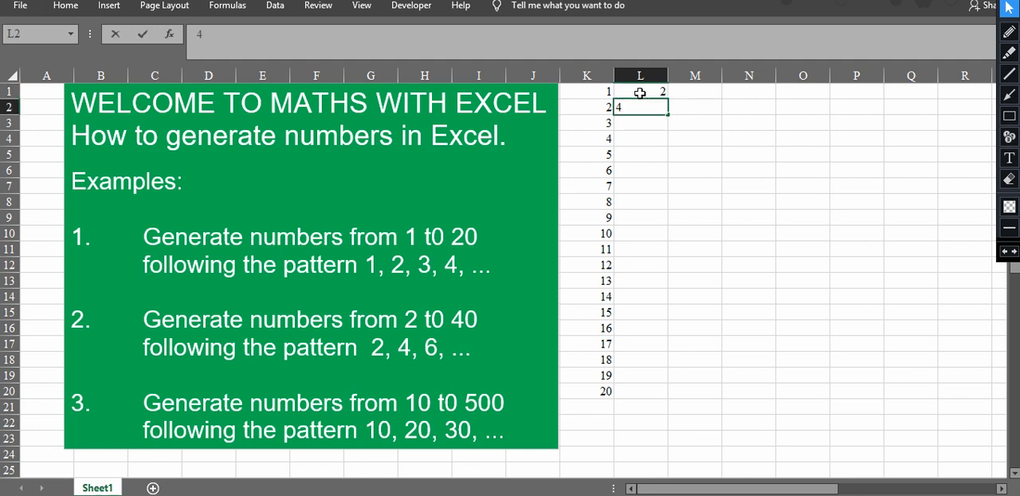
pyautogui.press('Return')
pyautogui.write('6')
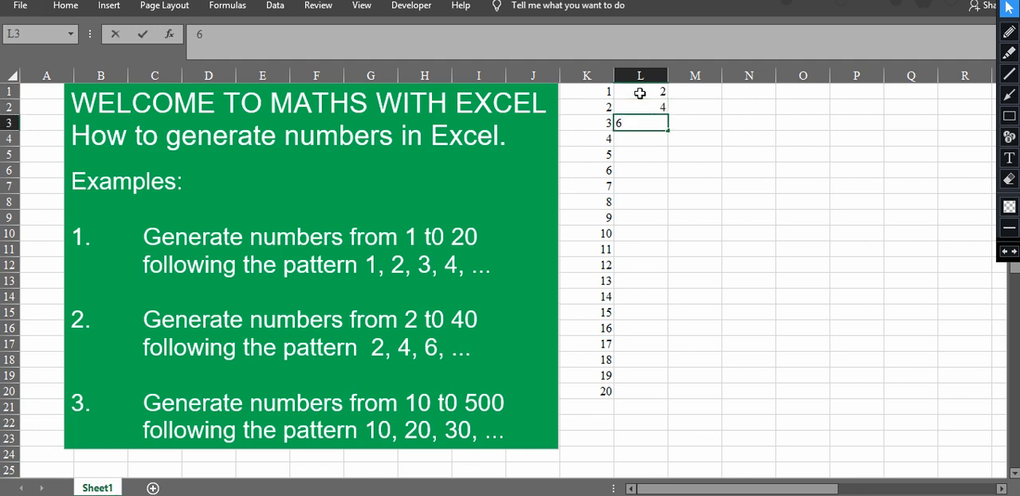
pyautogui.press('Return')
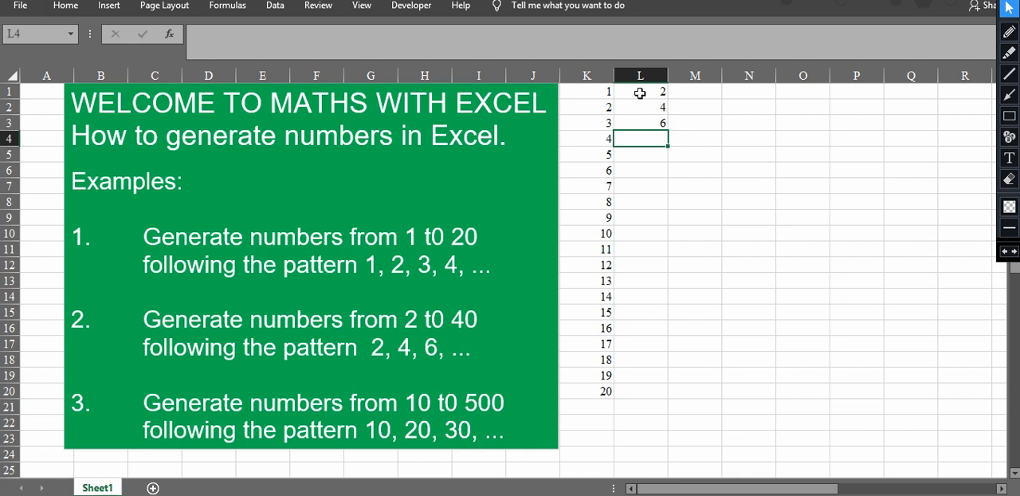
pyautogui.moveTo(640, 93); pyautogui.dragTo(640, 120)
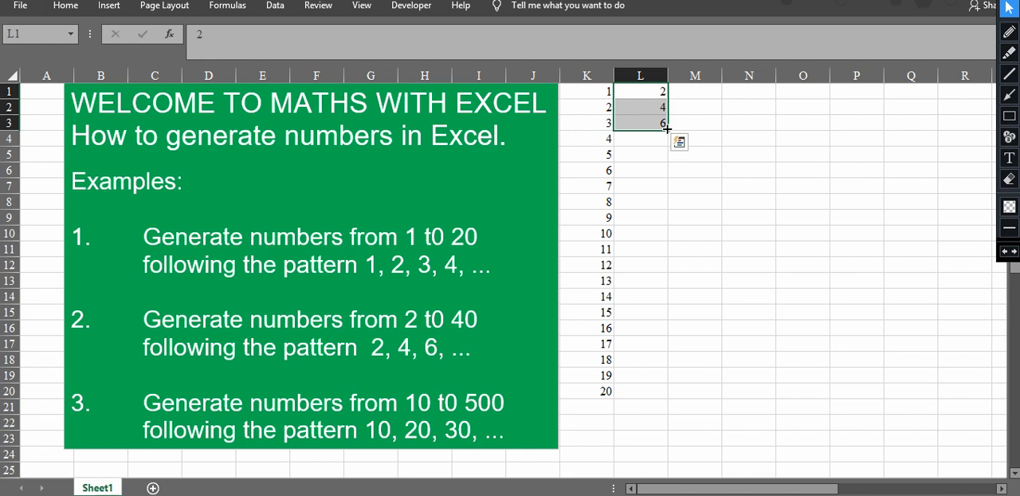
pyautogui.moveTo(666, 128); pyautogui.dragTo(666, 403)
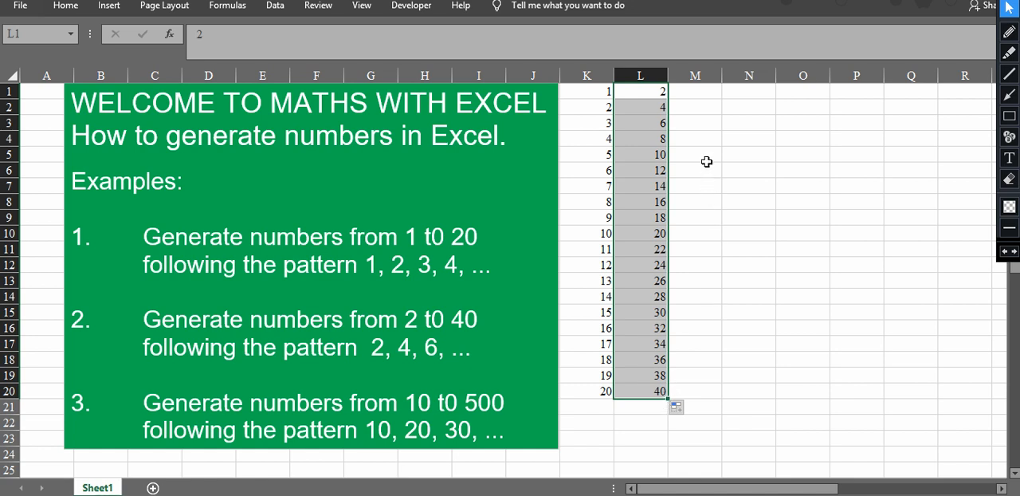
# Step: Enter 10, 20 and 30 in M1:M3 and autofill the series down column M to 500 in M50
pyautogui.click(695, 92)
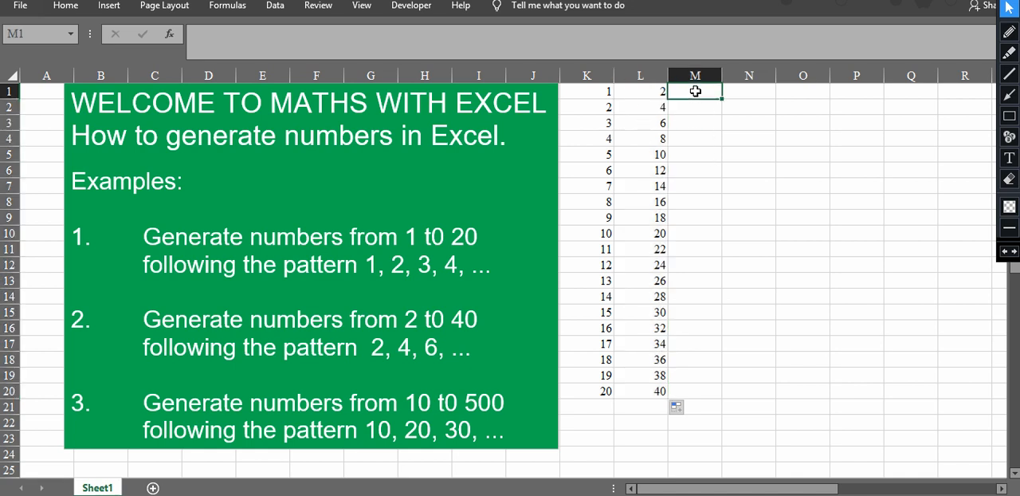
pyautogui.write('10')
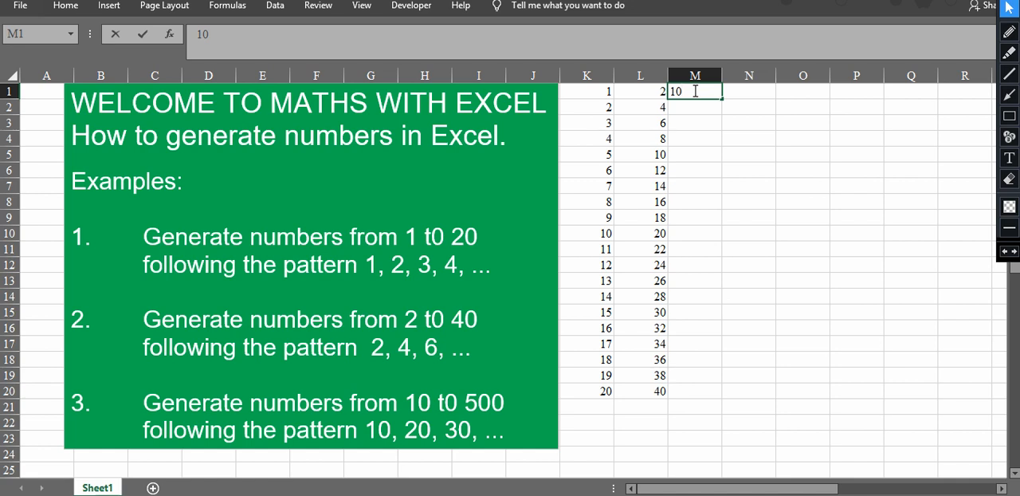
pyautogui.press('Return')
pyautogui.write('20')
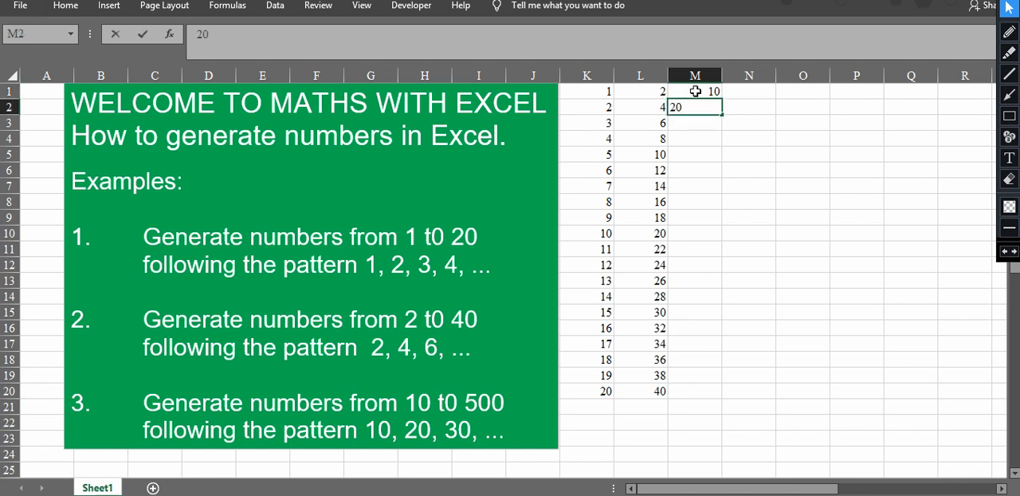
pyautogui.press('Return')
pyautogui.write('30')
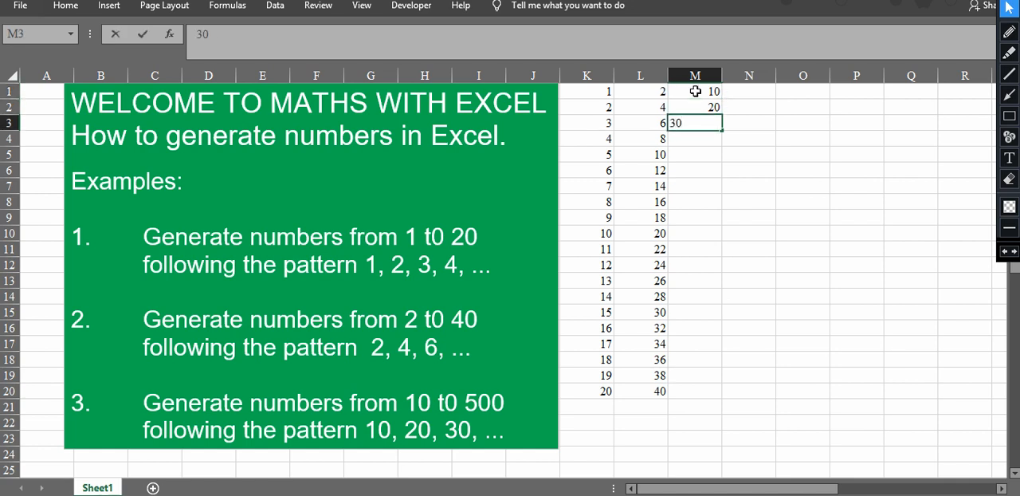
pyautogui.press('Return')
pyautogui.moveTo(694, 92); pyautogui.dragTo(694, 116)
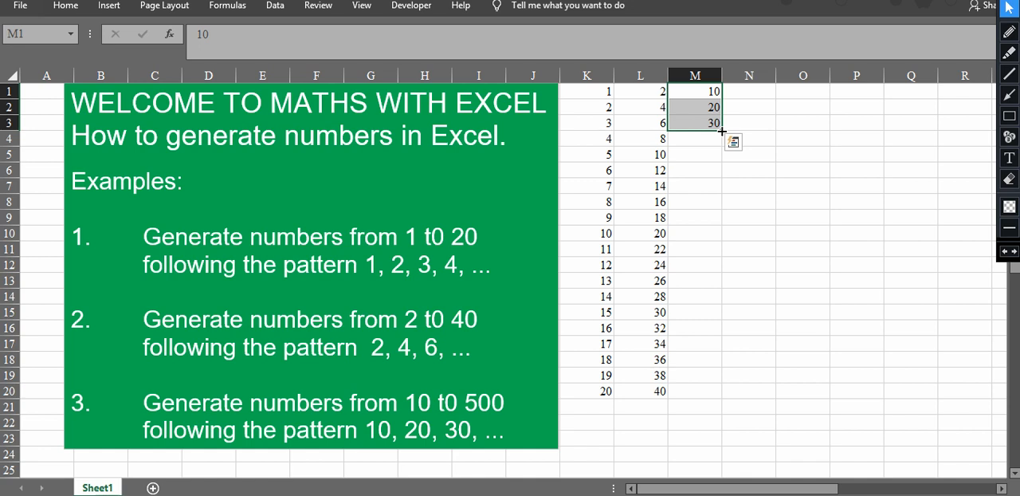
pyautogui.moveTo(722, 130); pyautogui.dragTo(717, 478)
pyautogui.moveTo(717, 479); pyautogui.dragTo(717, 428)
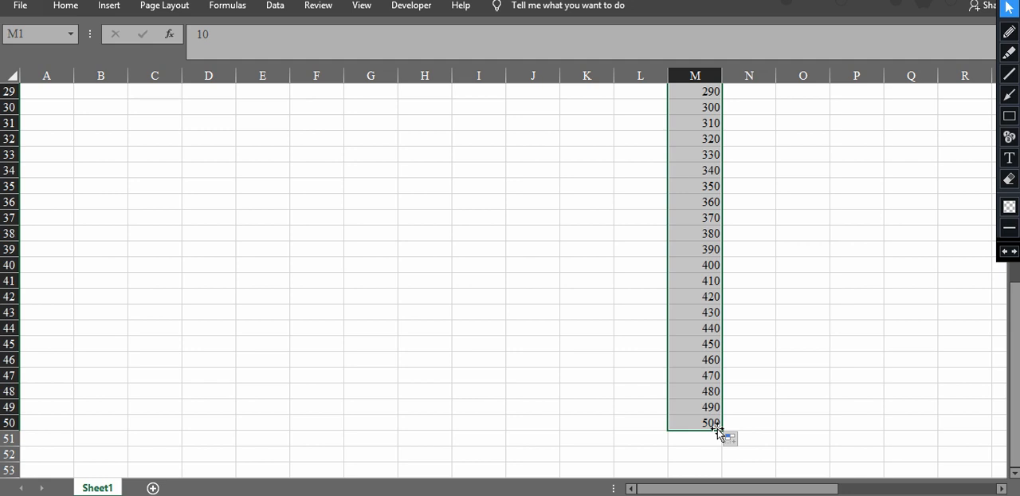
pyautogui.hotkey('ctrl', 'Up')
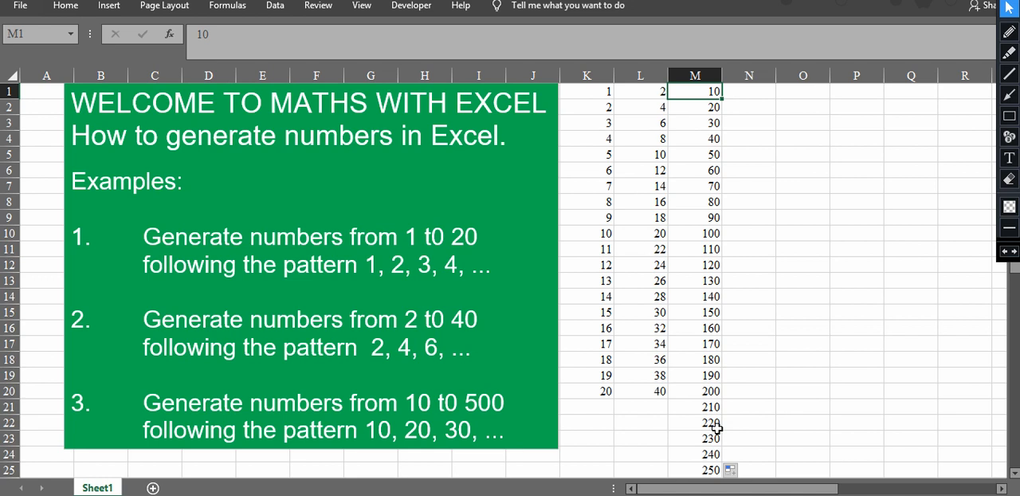
pyautogui.click(1002, 489)
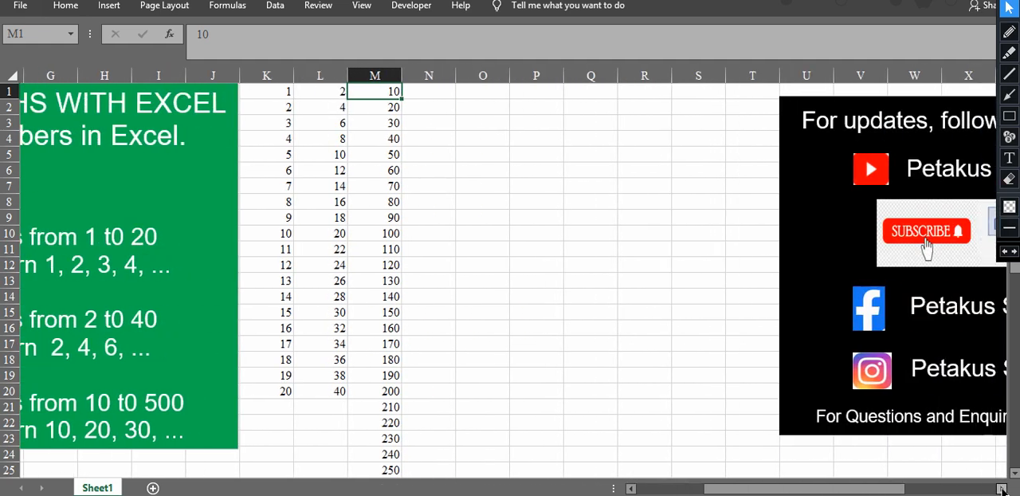